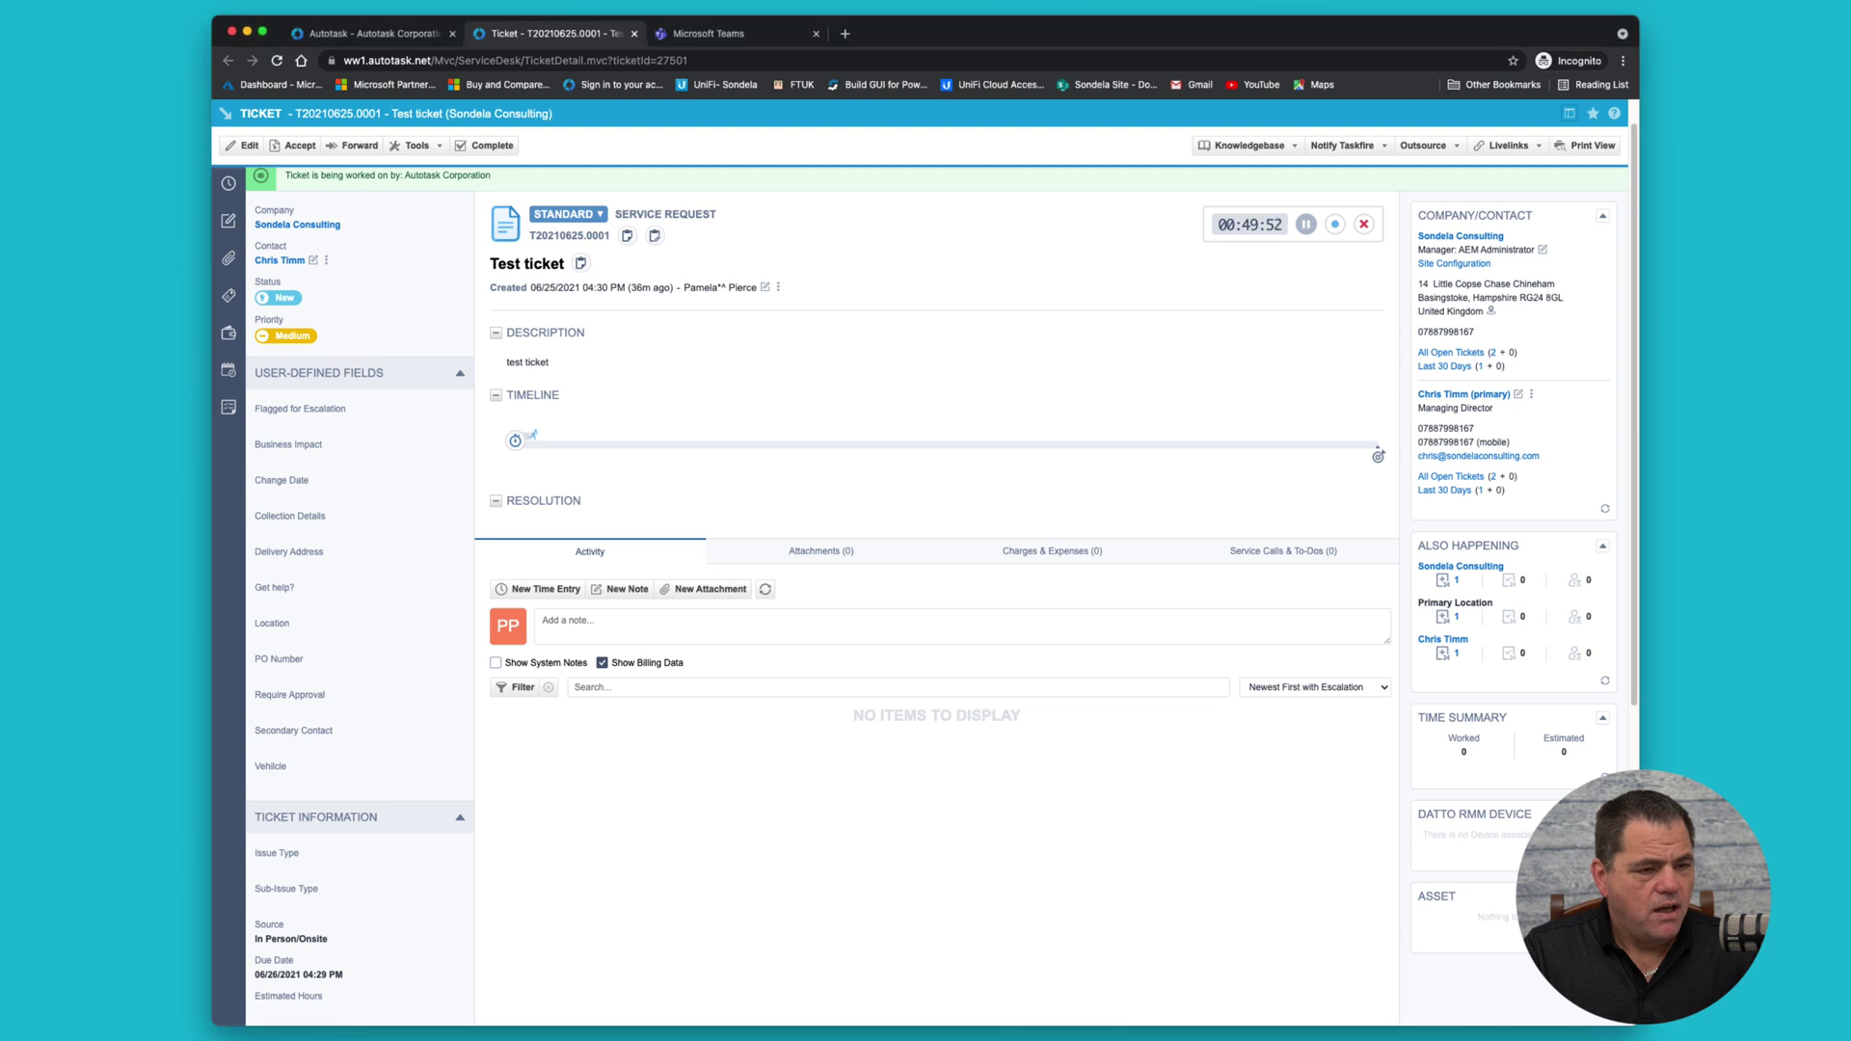
Choose Send Message in MS Teams from the ticket contact's menu to reach the Teams launch page
{"action": "left_click", "coordinate": [325, 260]}
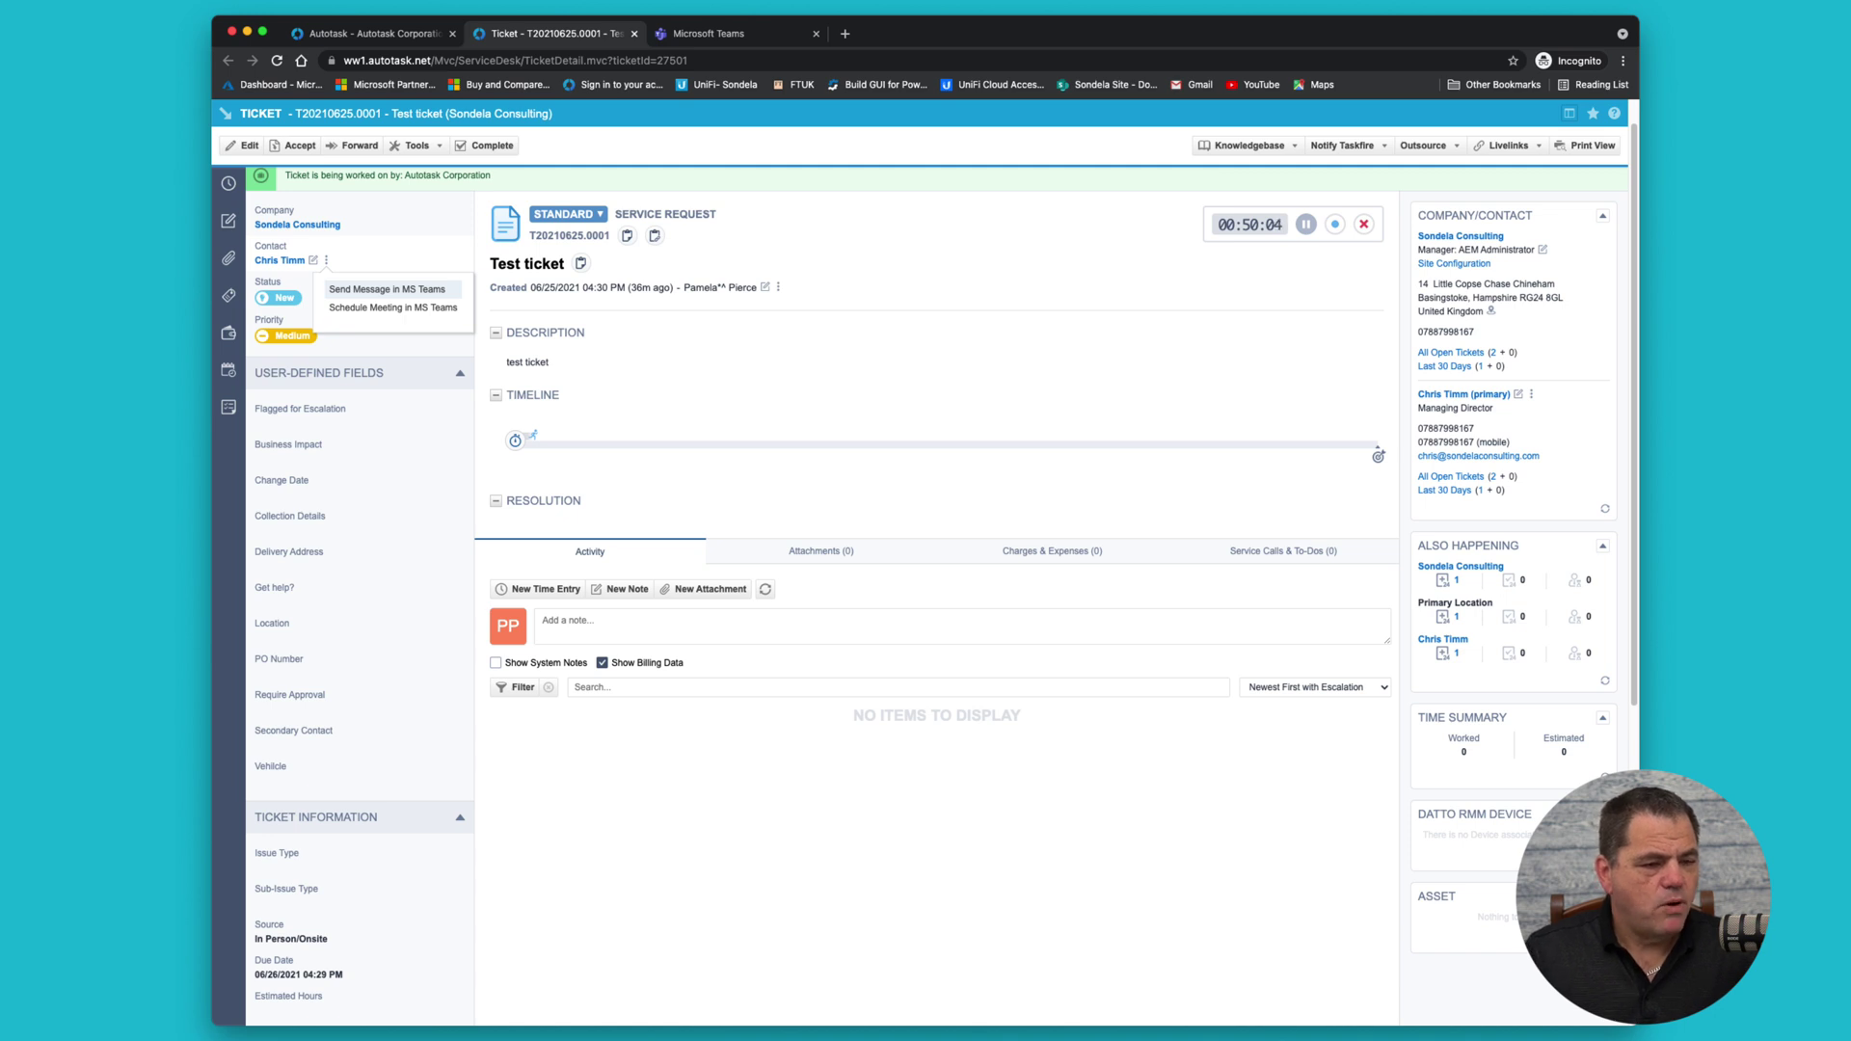
{"action": "left_click", "coordinate": [387, 289]}
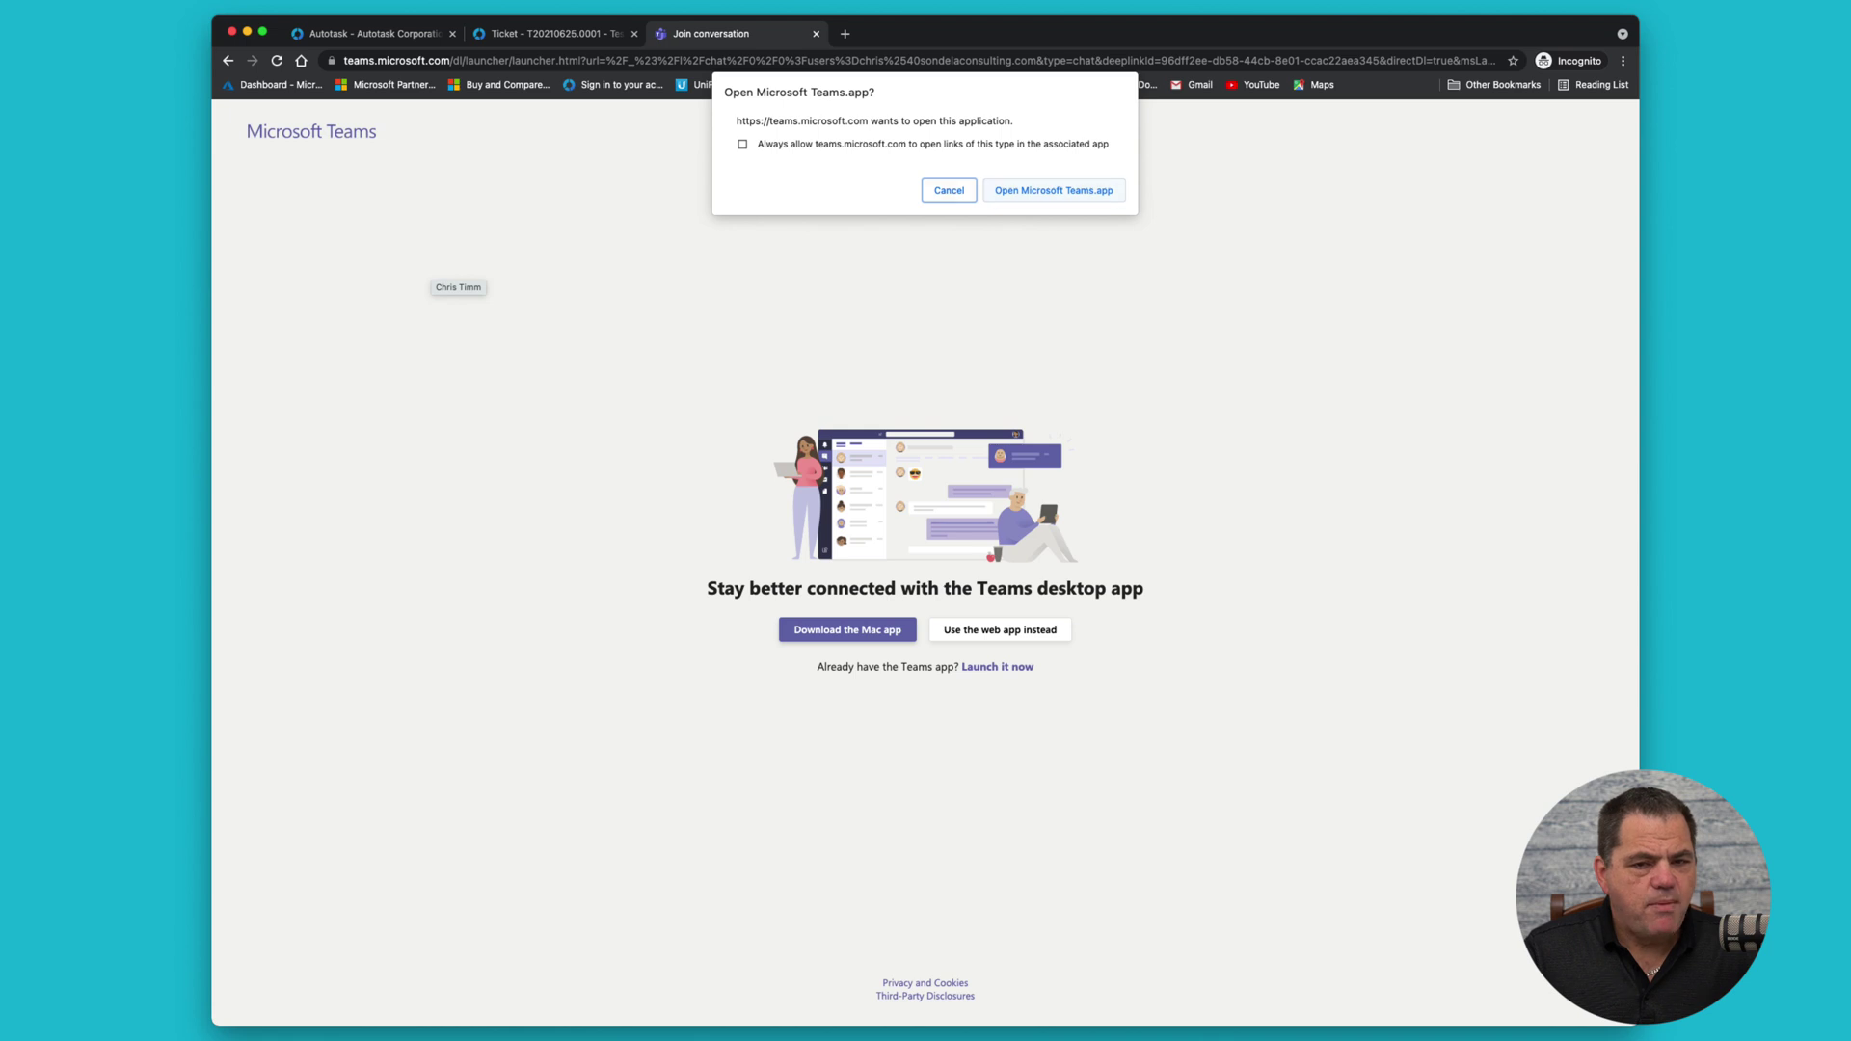
Skip the desktop app, open the contact's chat in Teams on the web, then return to the ticket
{"action": "left_click", "coordinate": [958, 190]}
{"action": "left_click", "coordinate": [1000, 629]}
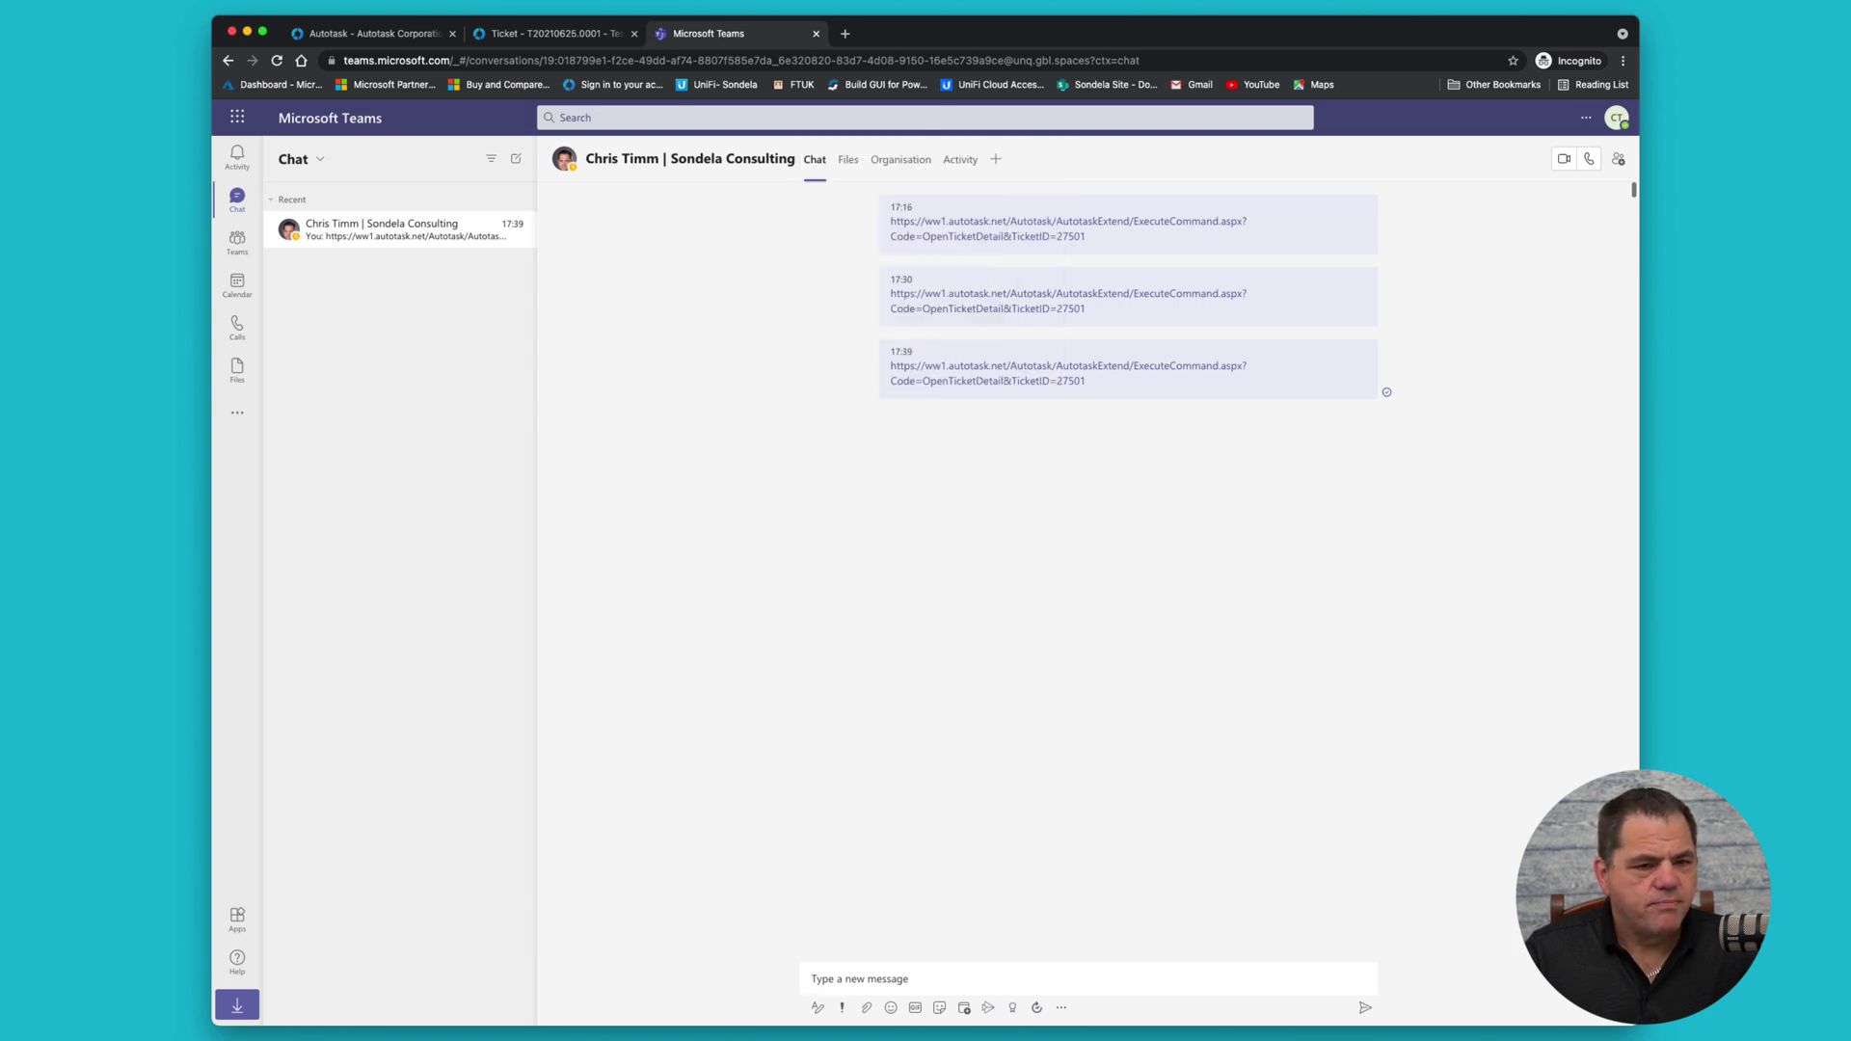
{"action": "key", "text": "ctrl+shift+Tab"}
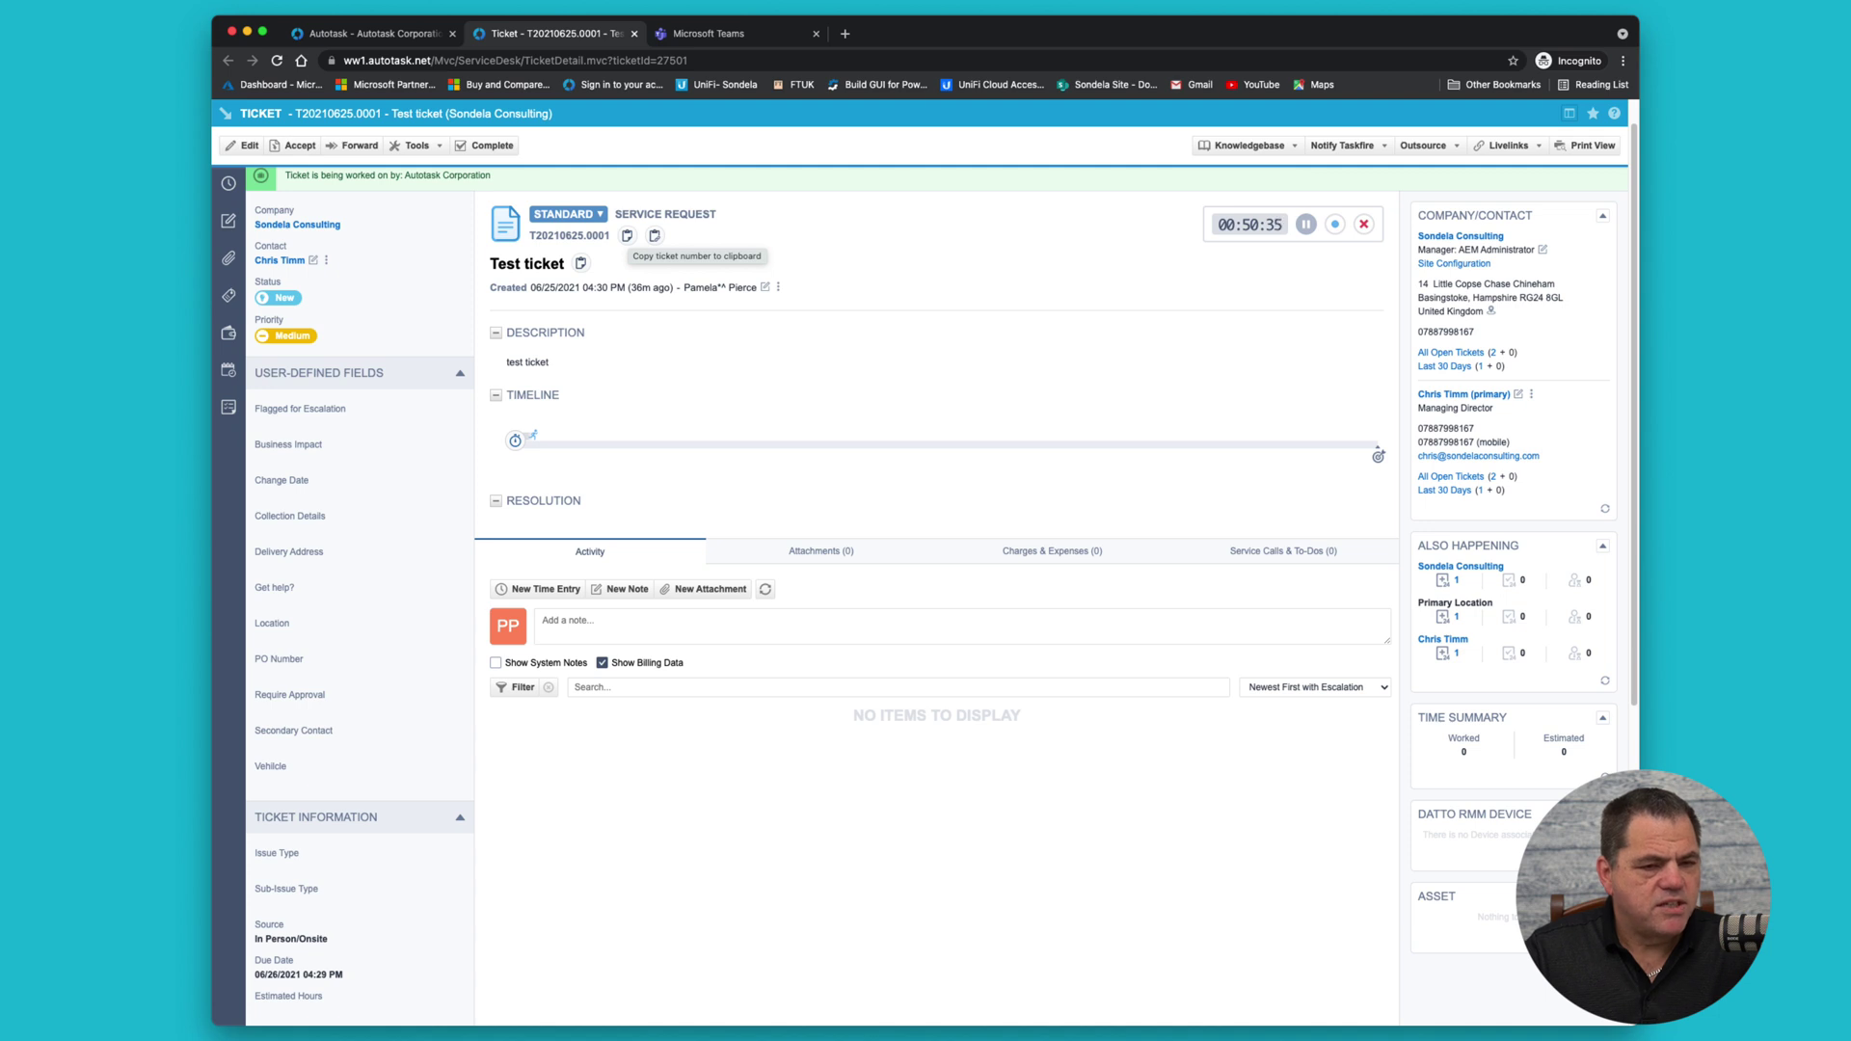
Copy the ticket link, paste it into the contact's Teams chat and send it, then return to Autotask
{"action": "left_click", "coordinate": [653, 234]}
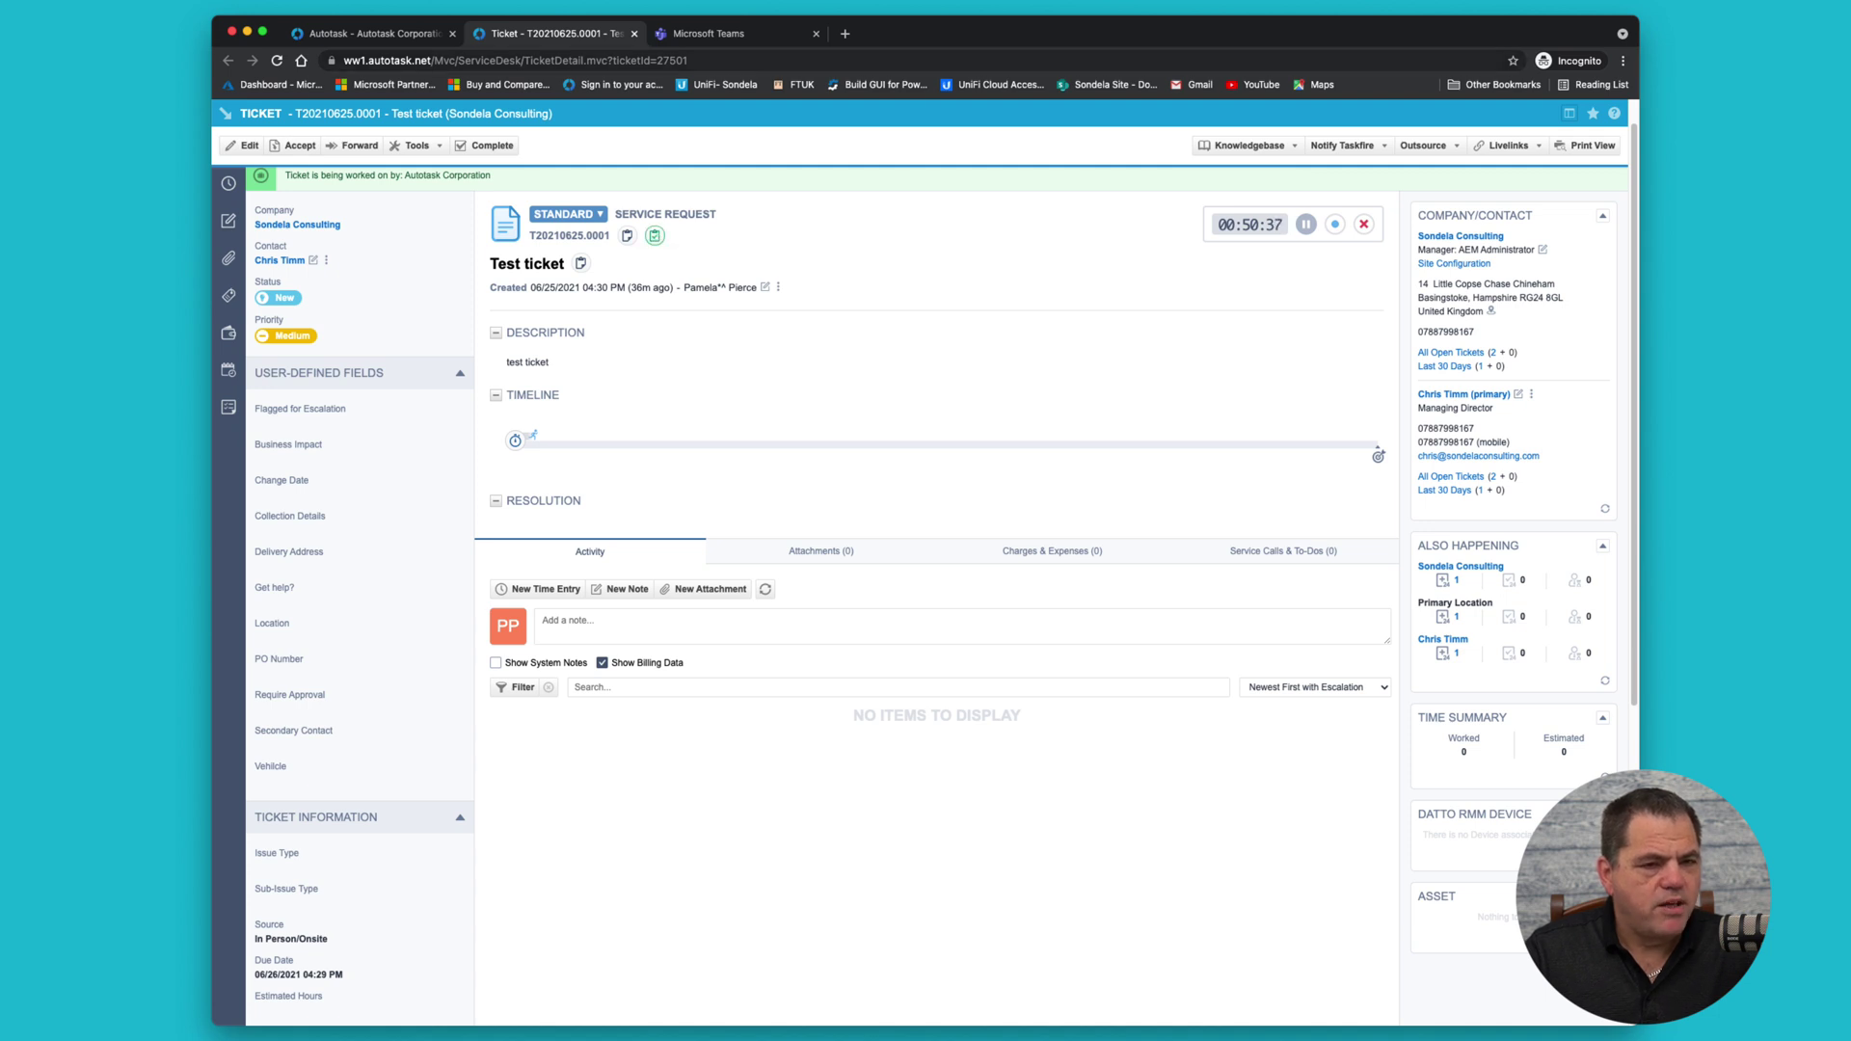
{"action": "left_click", "coordinate": [710, 33]}
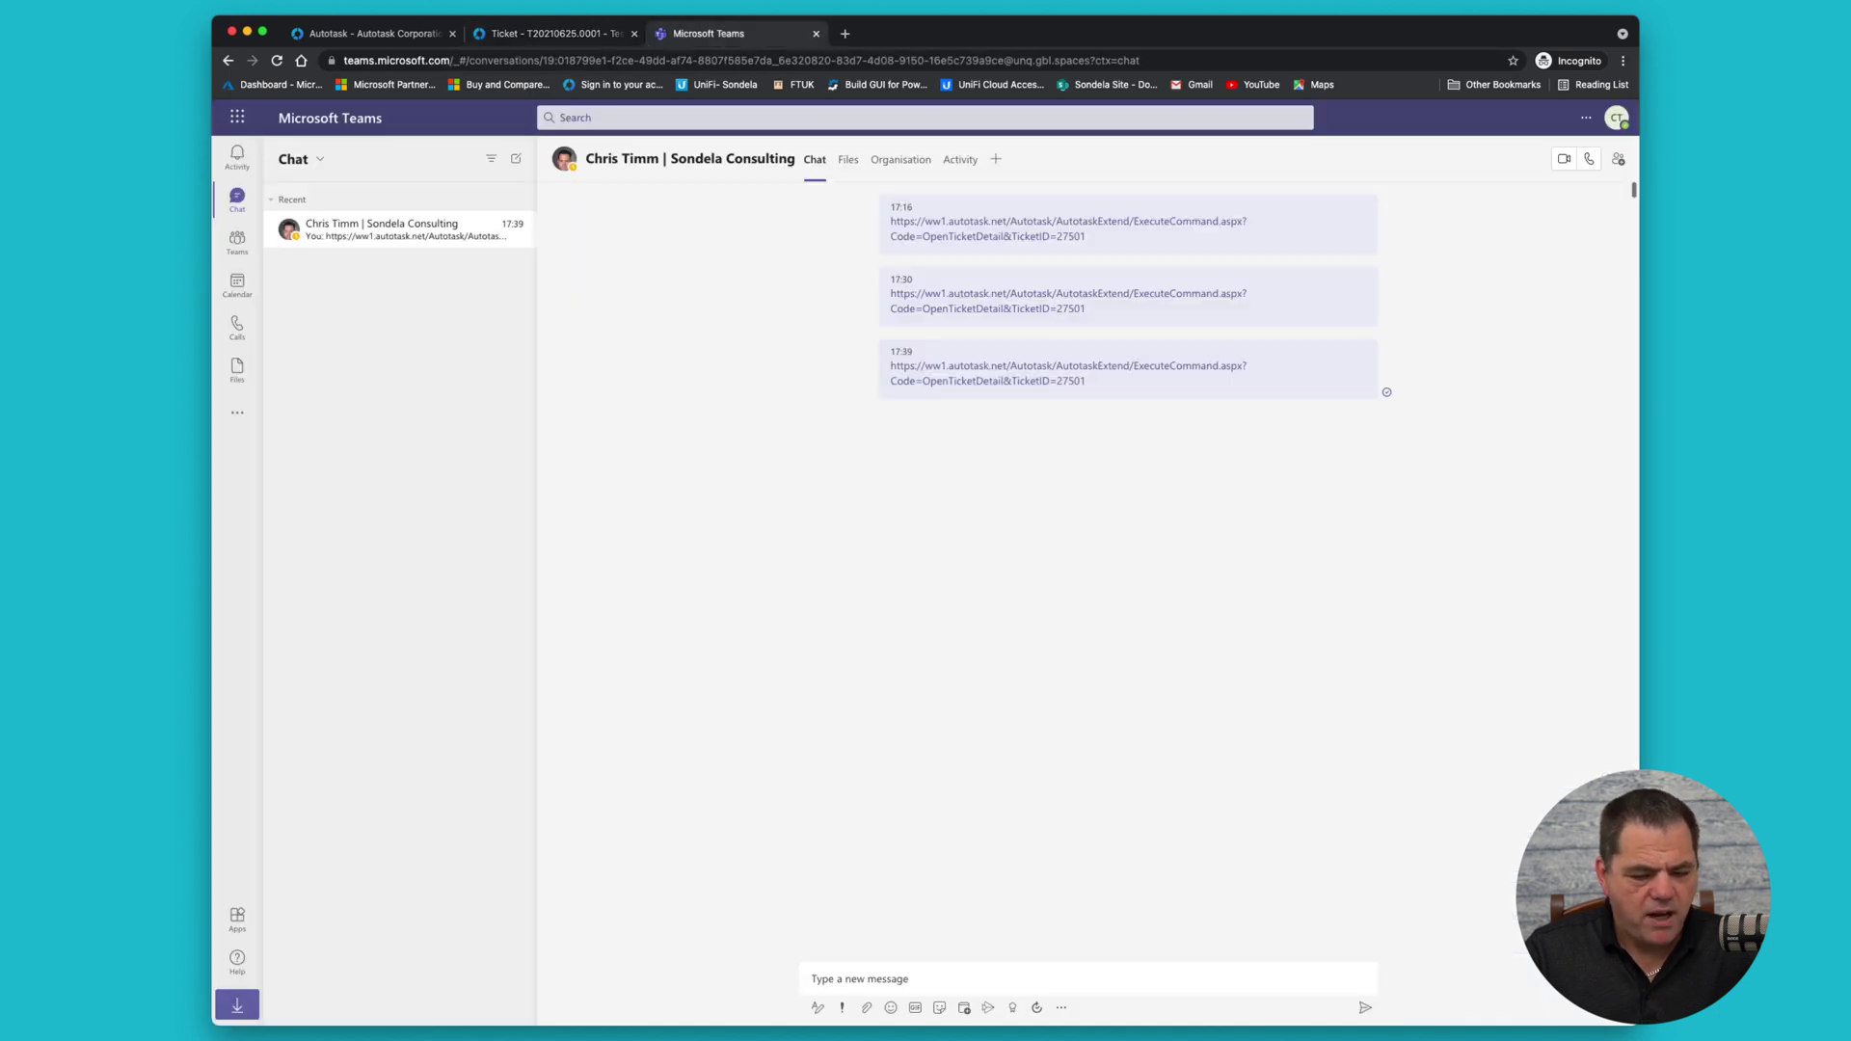
{"action": "right_click", "coordinate": [889, 979]}
{"action": "left_click", "coordinate": [926, 906]}
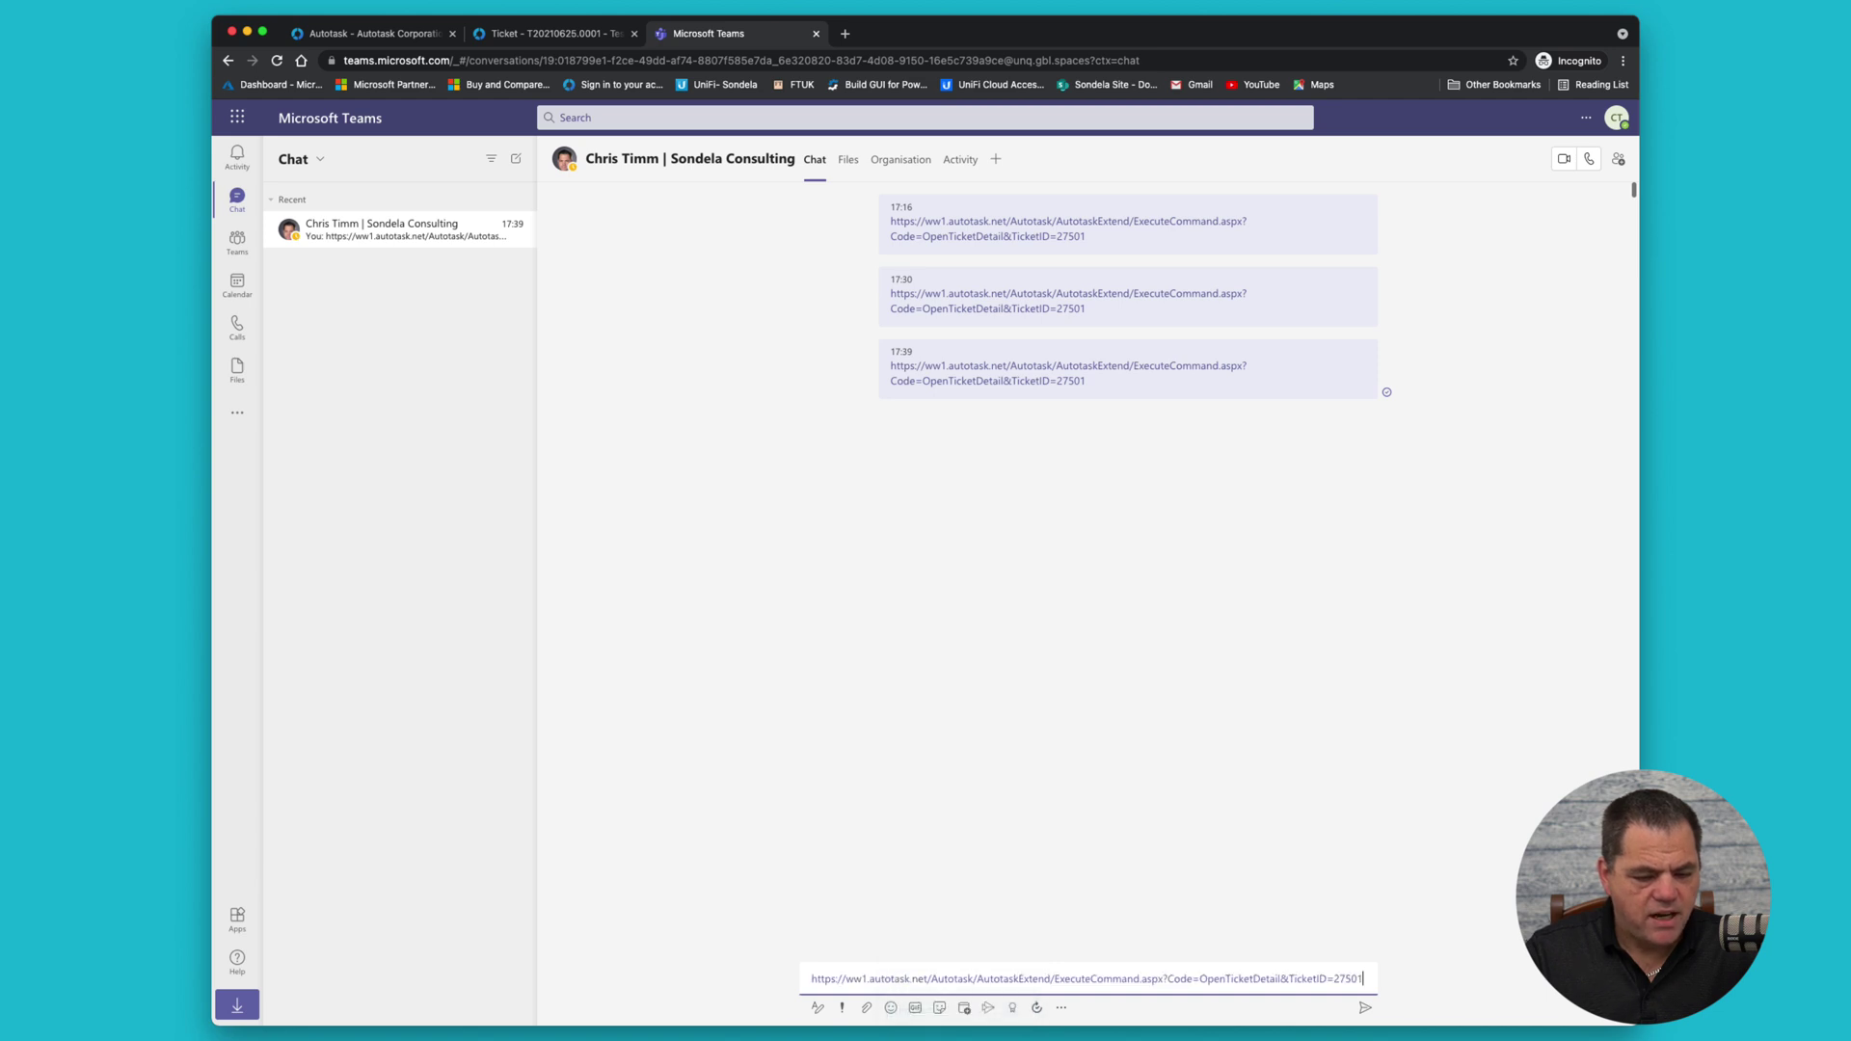
{"action": "key", "text": "Return"}
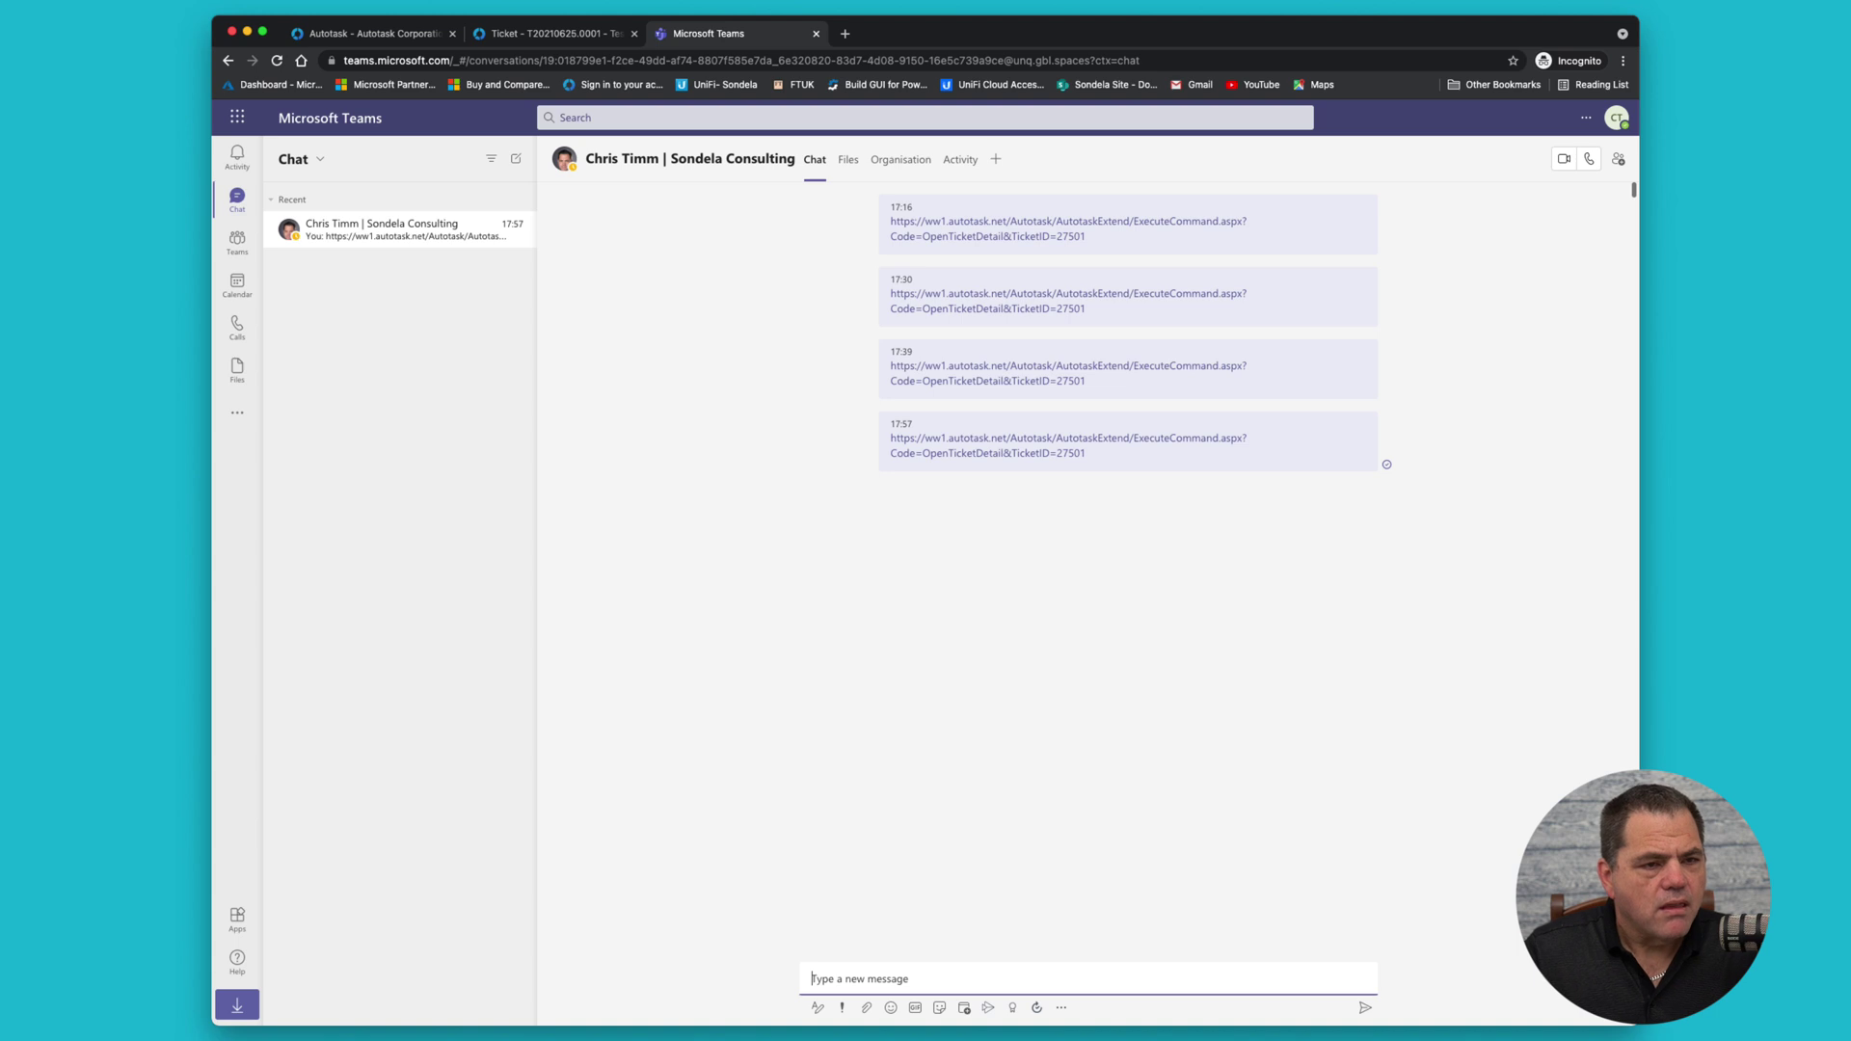
{"action": "left_click", "coordinate": [529, 33]}
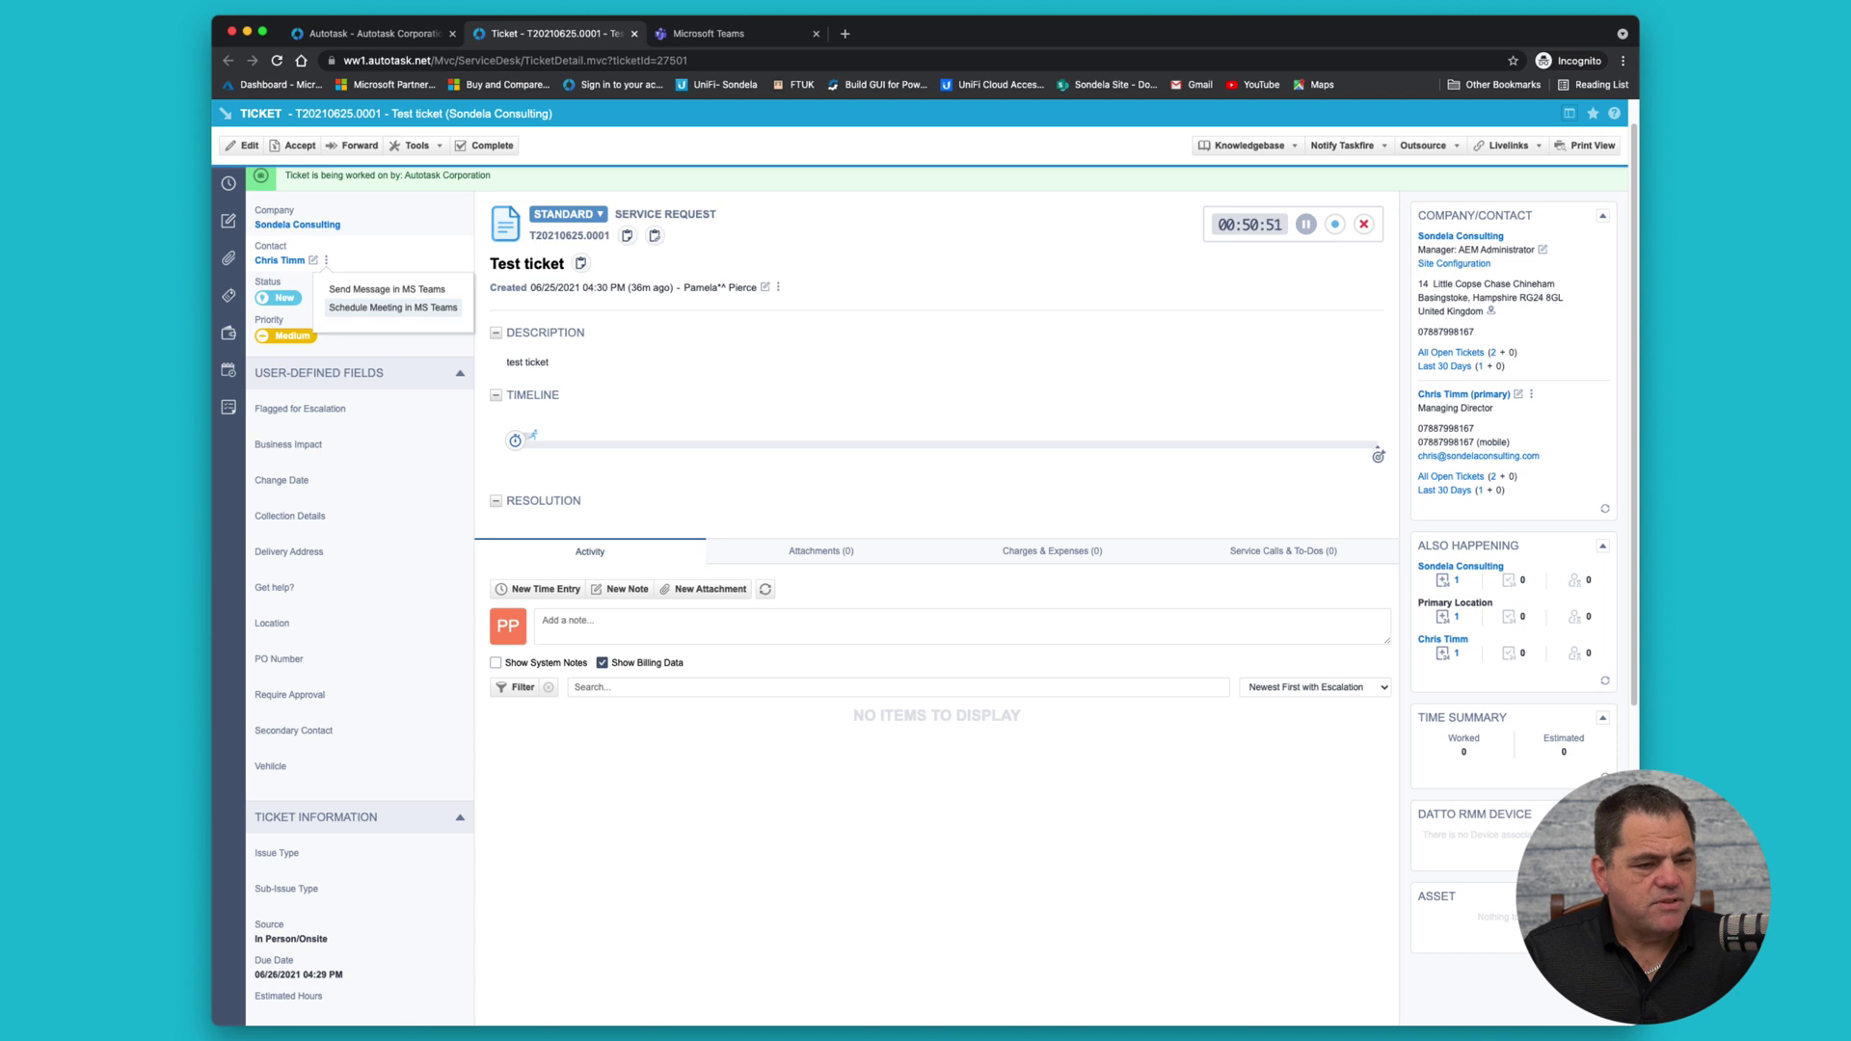
Choose Schedule Meeting in MS Teams for the contact and continue in the Teams web app
{"action": "left_click", "coordinate": [391, 307]}
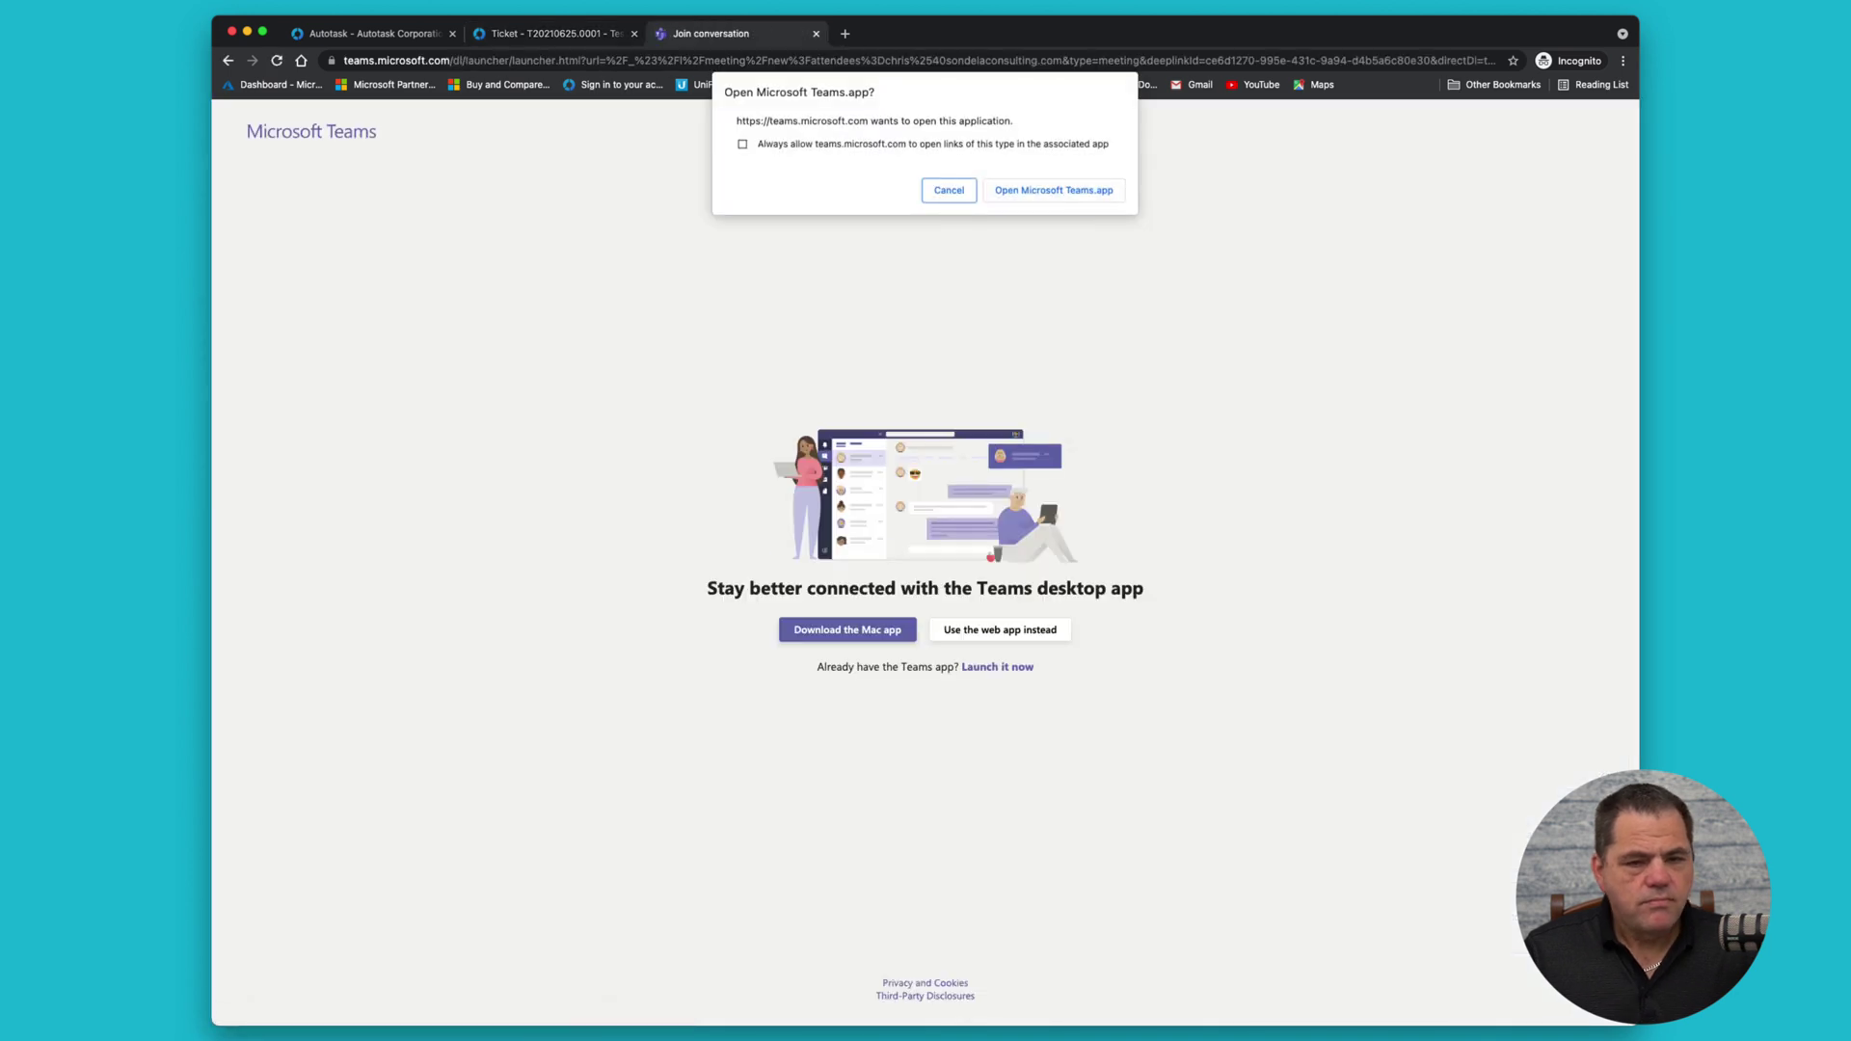
{"action": "left_click", "coordinate": [949, 189]}
{"action": "left_click", "coordinate": [999, 630]}
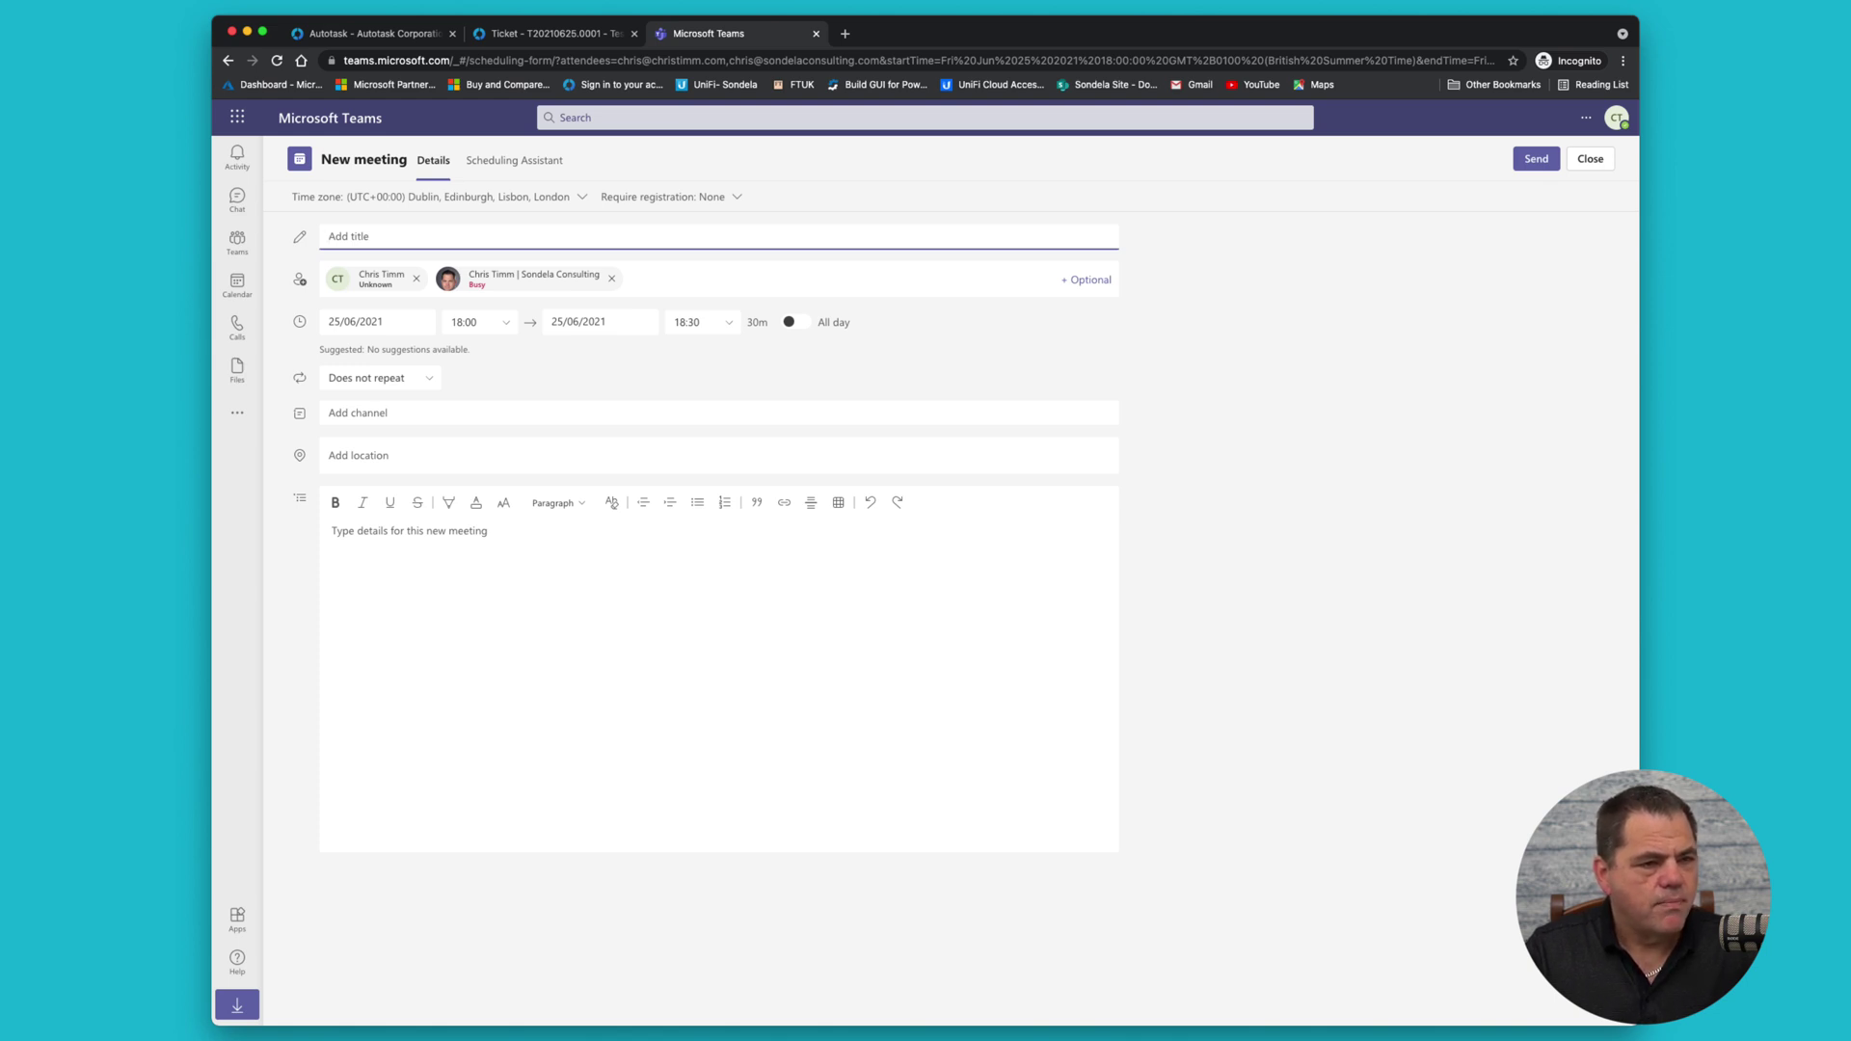
Expand Site Setup in System Settings and view the Schedule Meeting Deep Link dropdown choices
{"action": "left_click", "coordinate": [362, 32]}
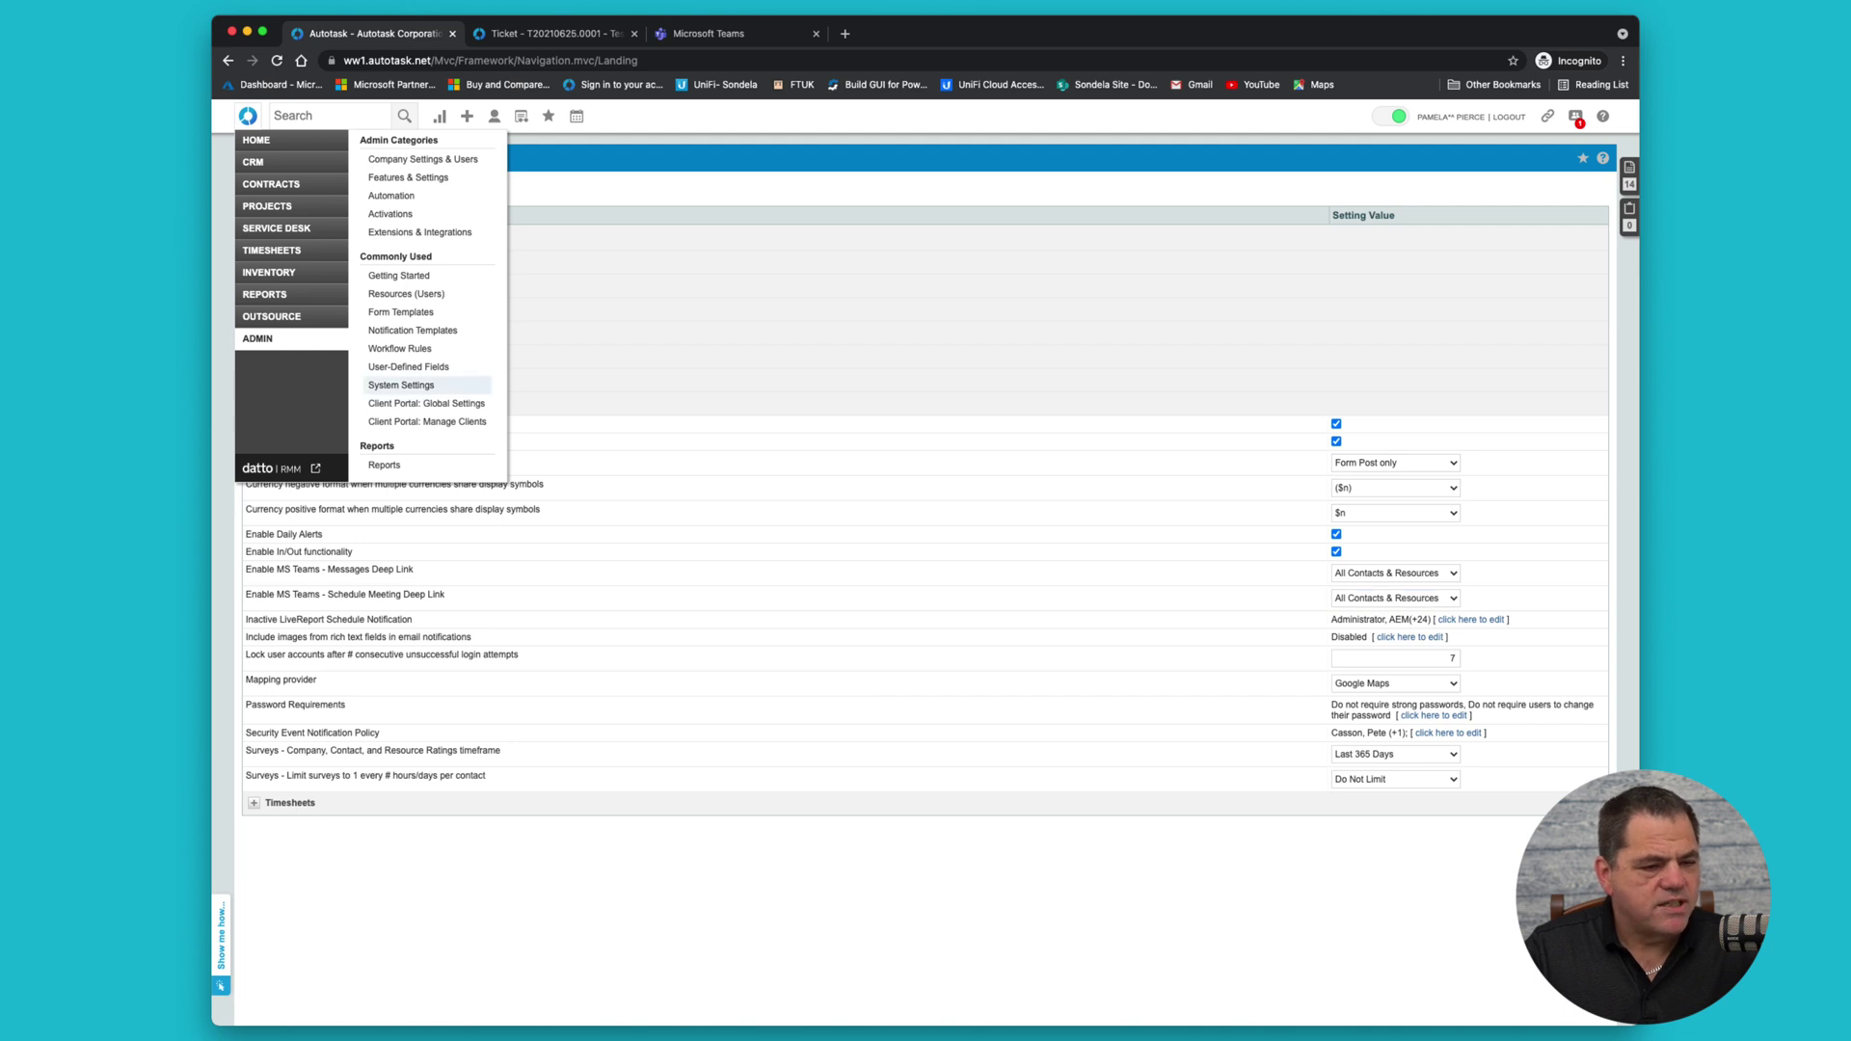
{"action": "left_click", "coordinate": [402, 385]}
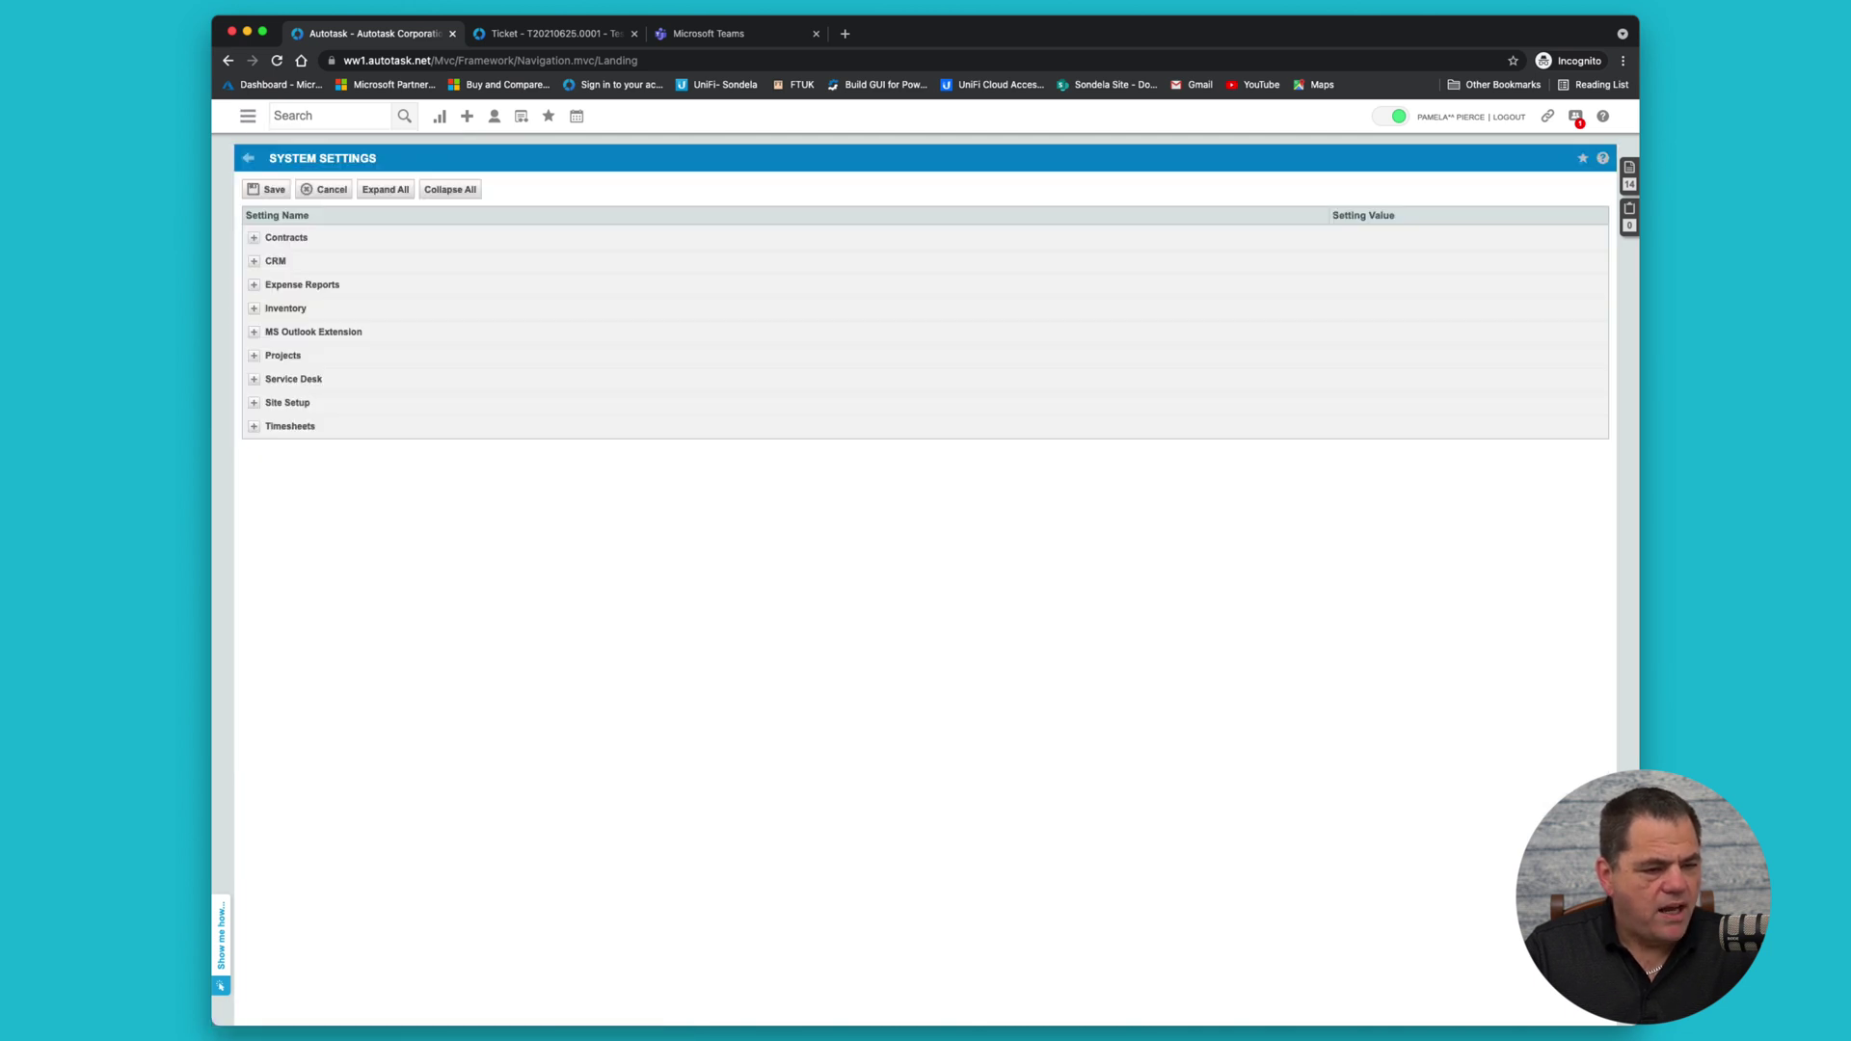
{"action": "left_click", "coordinate": [288, 403]}
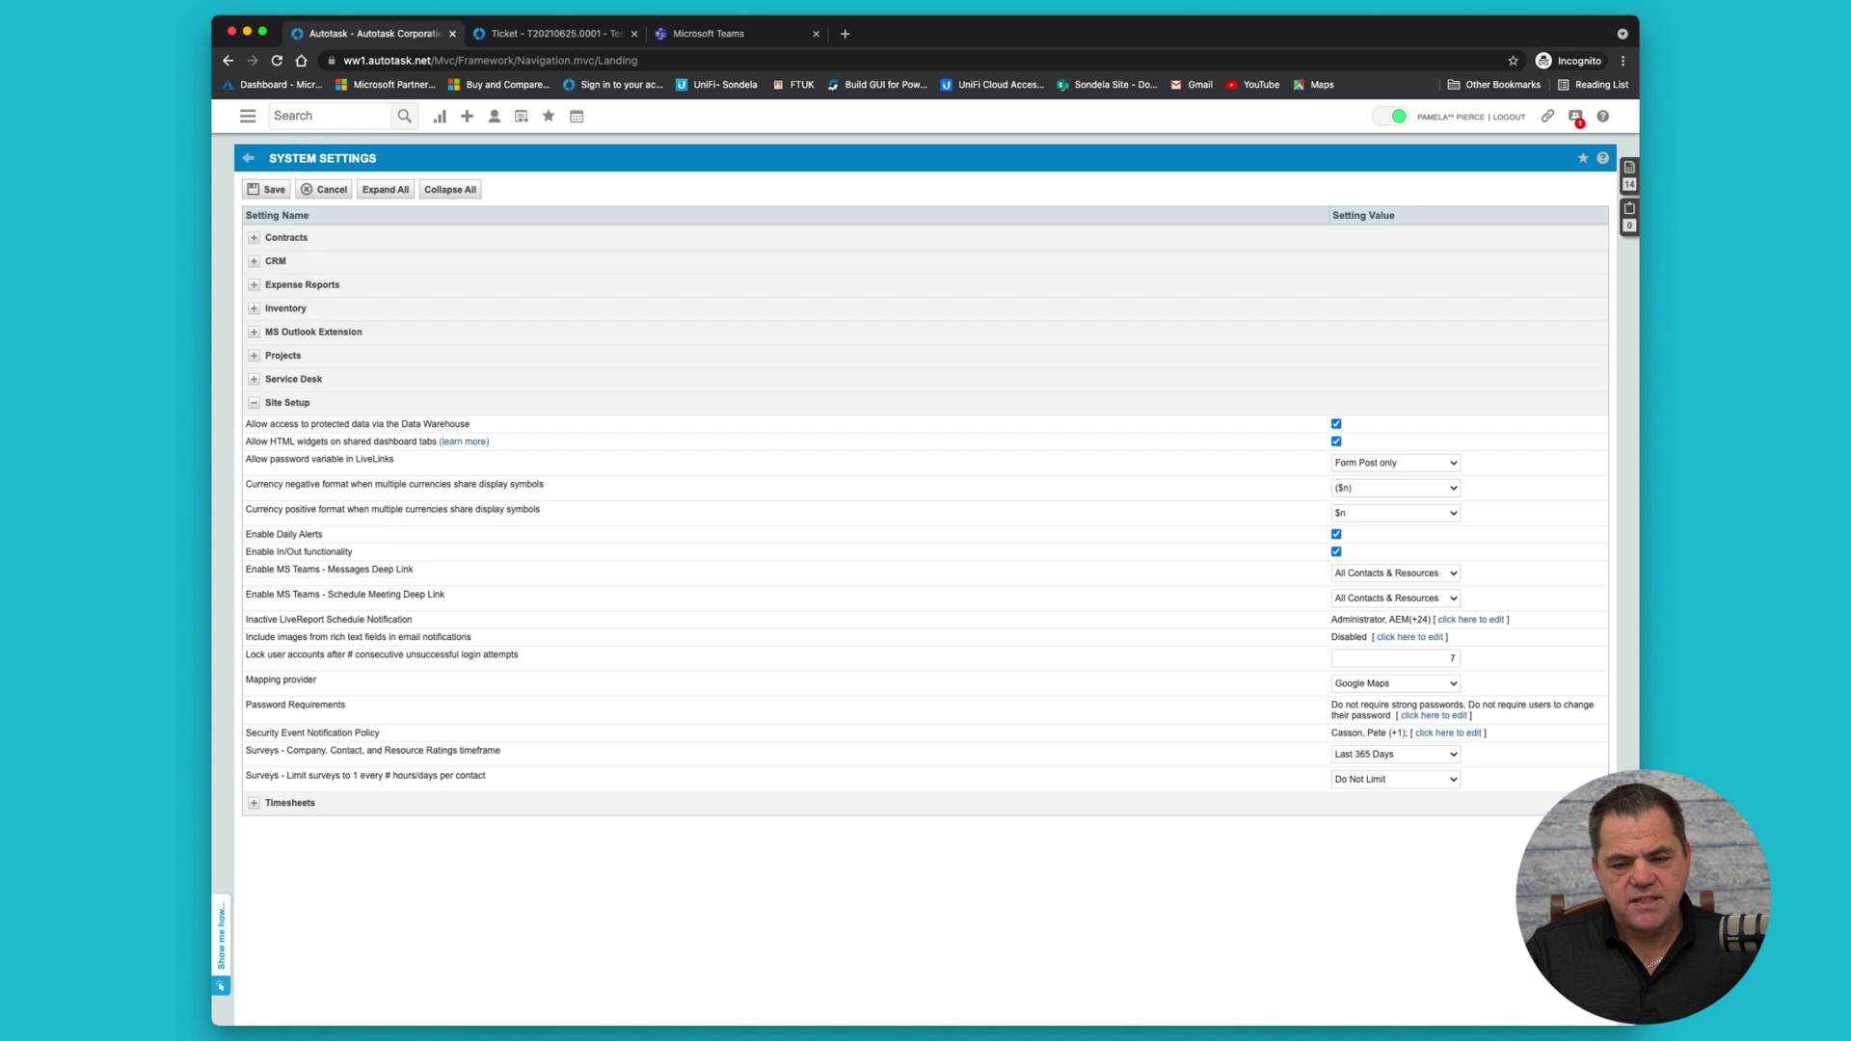
{"action": "left_click", "coordinate": [1394, 598]}
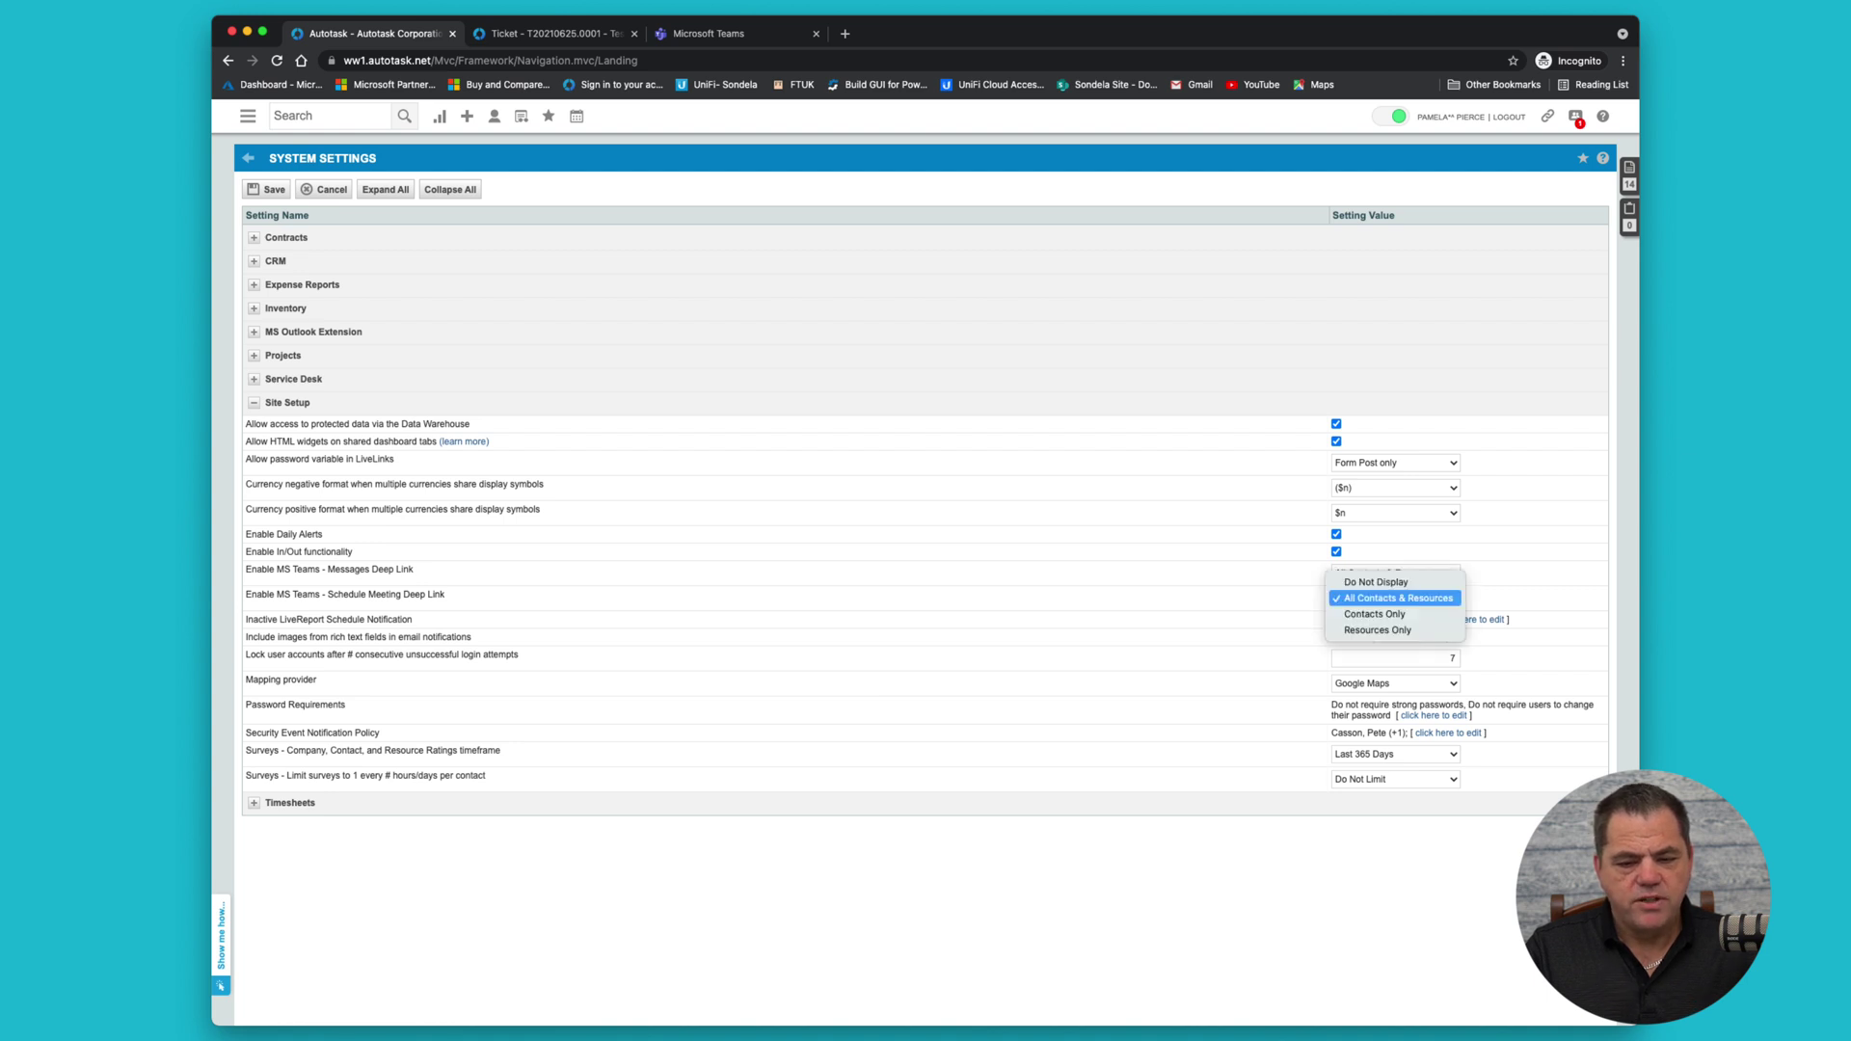